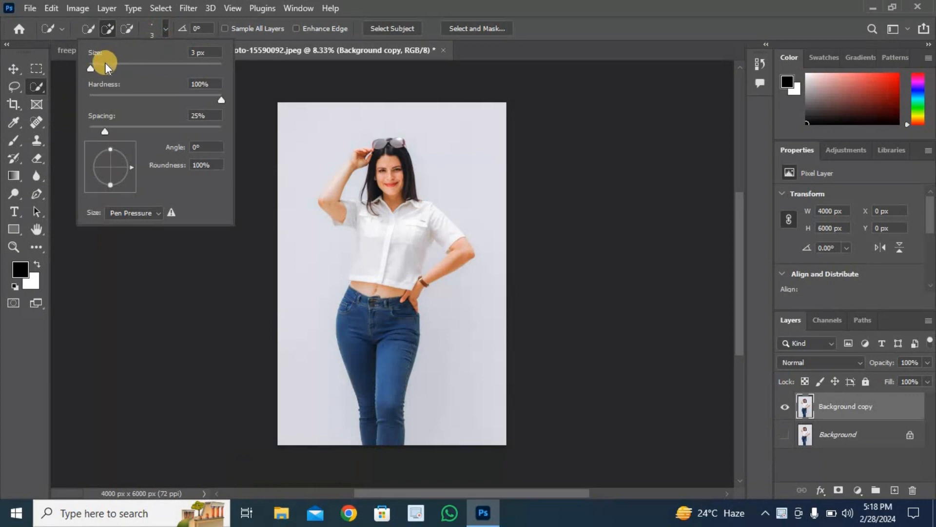
Set the Quick Selection brush size to 22 px and select the woman's white shirt
drag(104, 62, 103, 63)
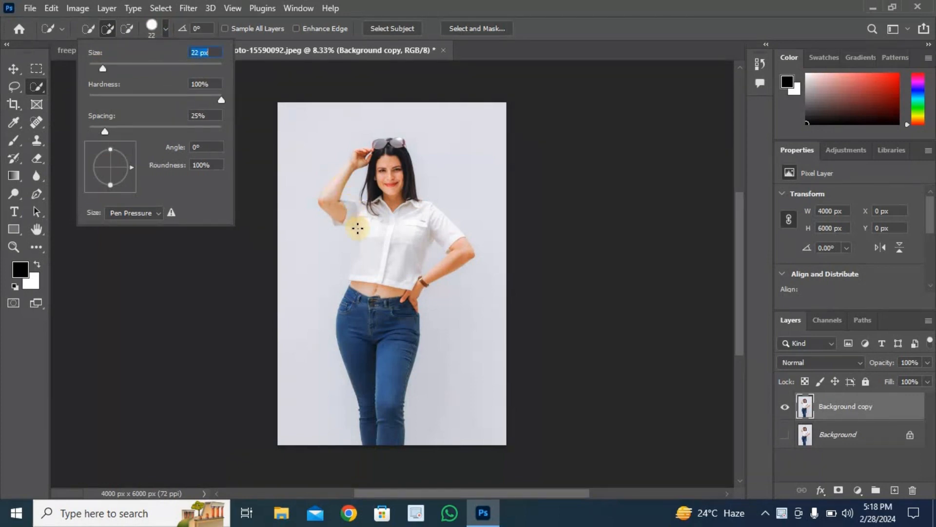
alt+scroll(388, 256, up, 1)
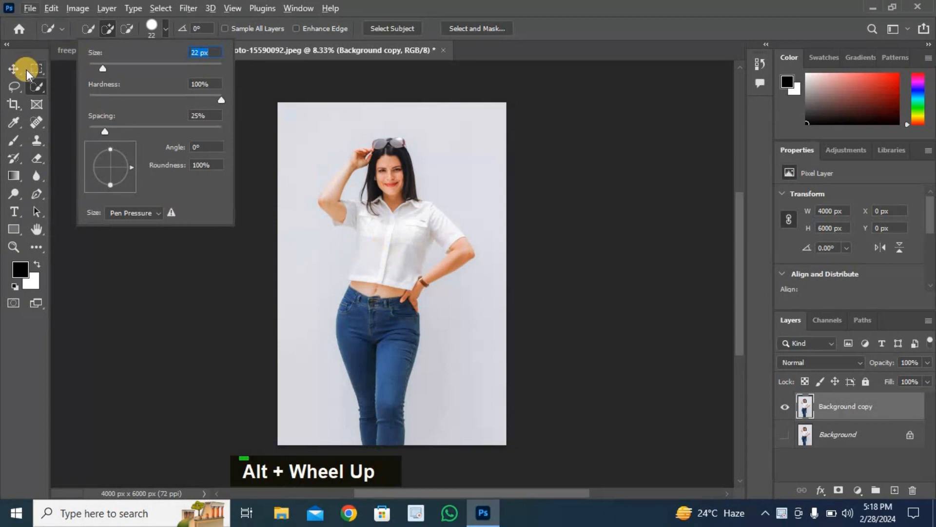
click(40, 85)
key(alt)
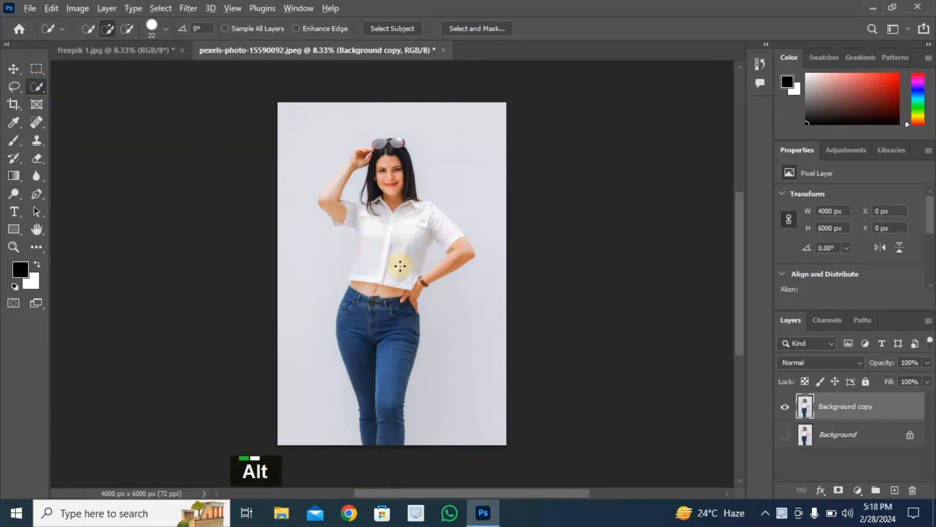
alt+scroll(393, 266, up, 3)
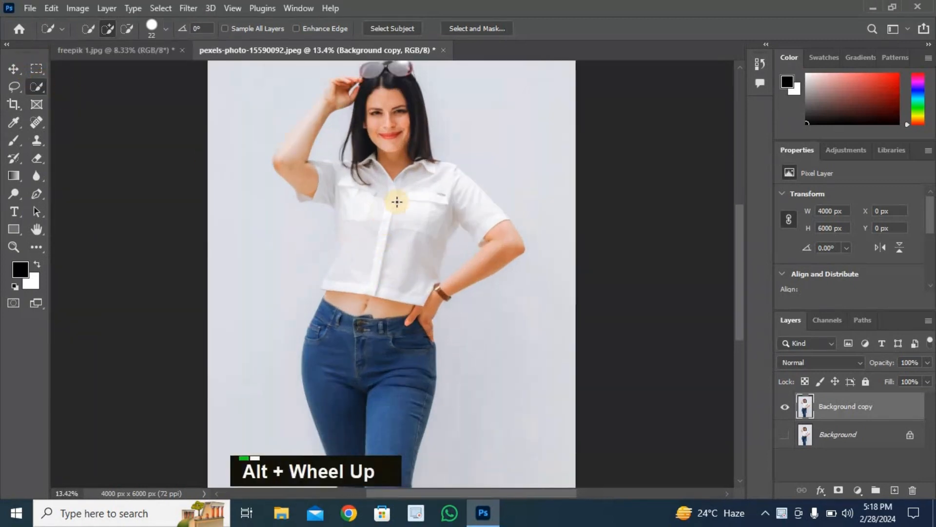
alt+scroll(397, 201, up, 4)
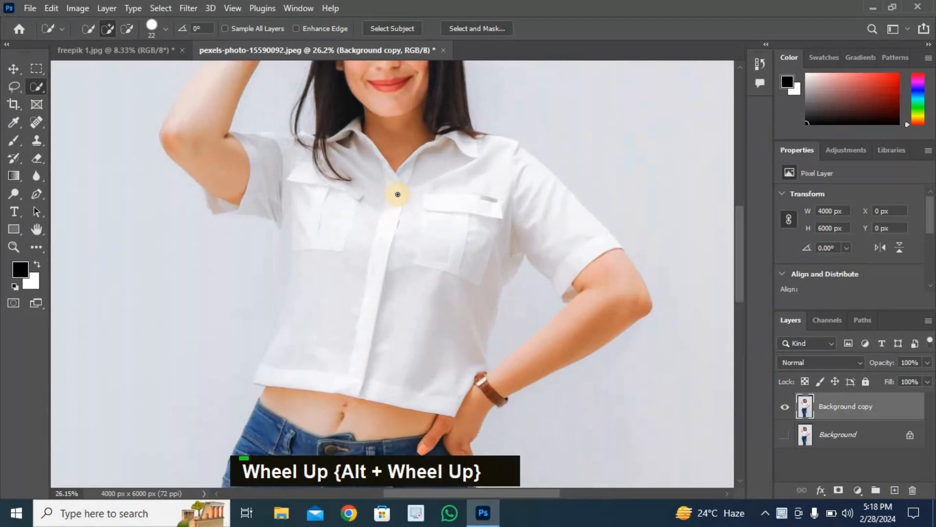
alt+scroll(397, 194, up, 1)
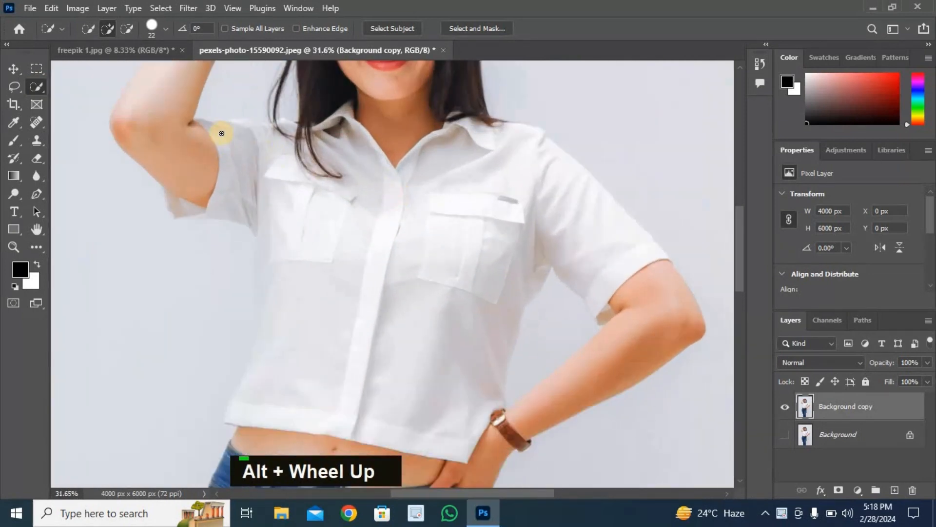
mouse_move(282, 170)
mouse_down()
mouse_move(374, 275)
mouse_move(384, 387)
mouse_move(414, 386)
mouse_move(416, 362)
mouse_move(389, 323)
mouse_move(347, 316)
mouse_move(309, 342)
mouse_move(310, 290)
mouse_up()
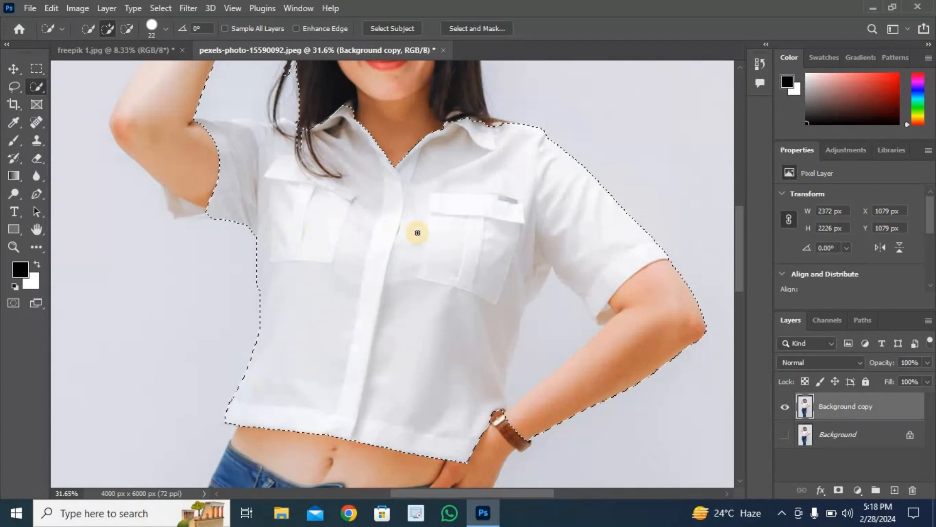
Add the inner hem of the raised arm's sleeve to the selection, finishing its thin corner with a 10 px brush
alt+scroll(205, 201, up, 8)
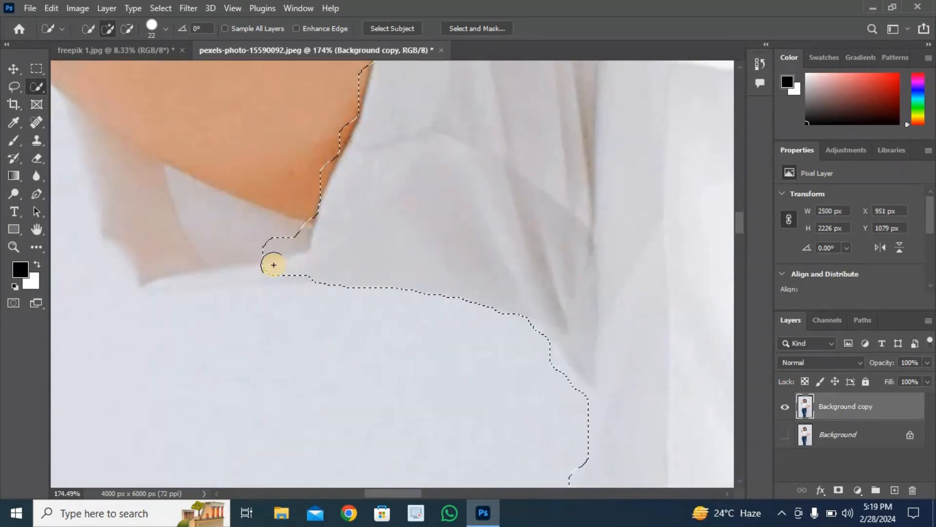
mouse_move(274, 265)
mouse_down()
mouse_move(111, 171)
mouse_move(94, 146)
mouse_move(192, 257)
mouse_move(224, 242)
mouse_up()
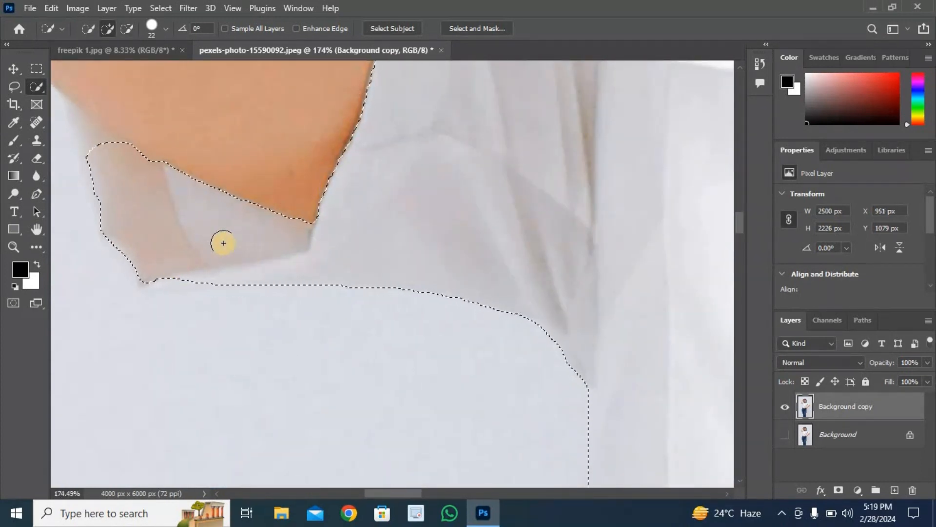
alt+scroll(130, 198, up, 3)
scroll(146, 146, up, 1)
key(bracketleft)
key(bracketleft)
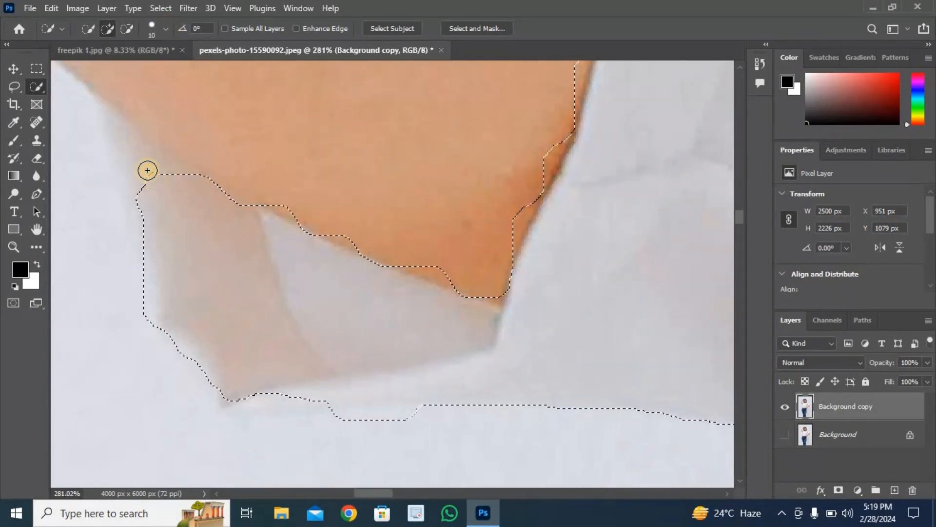
drag(147, 171, 122, 133)
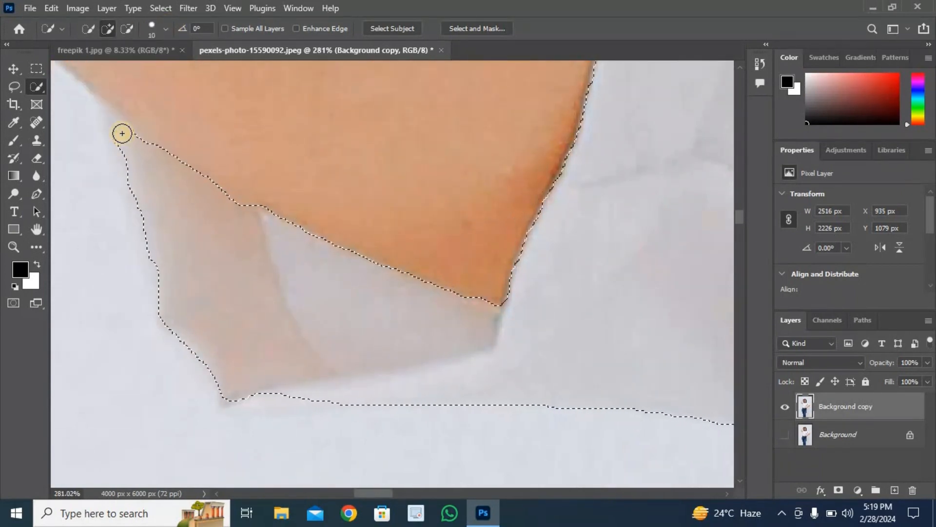
Subtract the background between the raised arm and the hair from the selection using a 43 px brush
ctrl+scroll(554, 266, down, 2)
alt+scroll(553, 255, down, 3)
scroll(600, 211, up, 3)
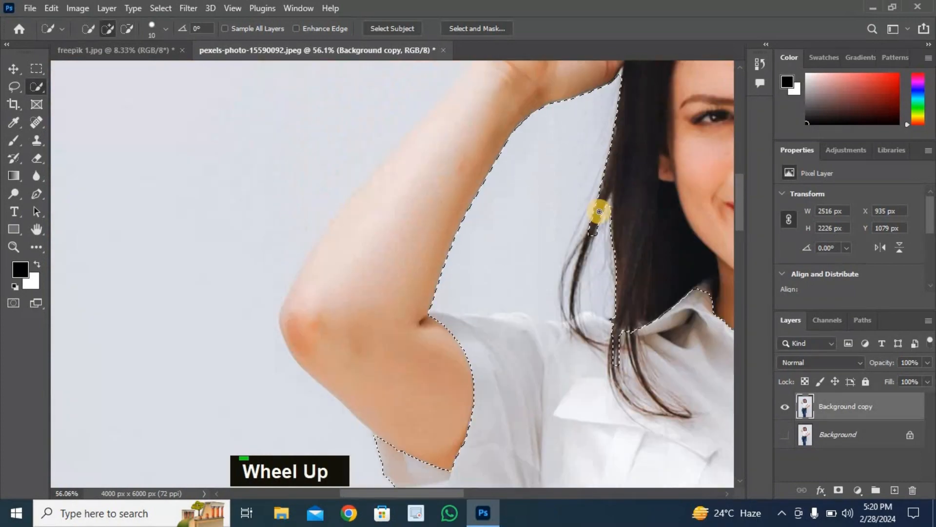
alt+scroll(599, 211, down, 3)
ctrl+scroll(607, 212, down, 3)
click(126, 29)
click(165, 29)
drag(97, 67, 117, 67)
drag(379, 122, 358, 170)
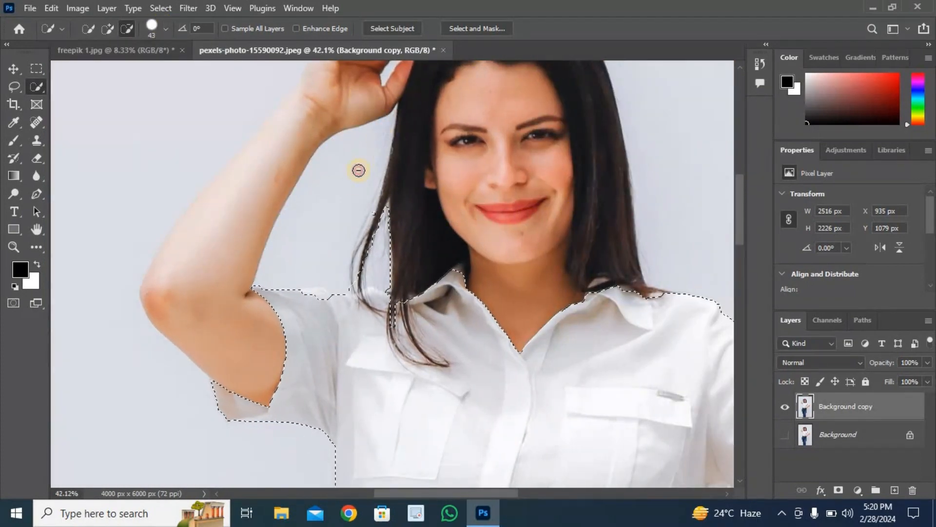
Refine the selection along the raised arm's shoulder, adding missed shirt fabric and subtracting the spill on the hair strand
alt+scroll(346, 259, up, 2)
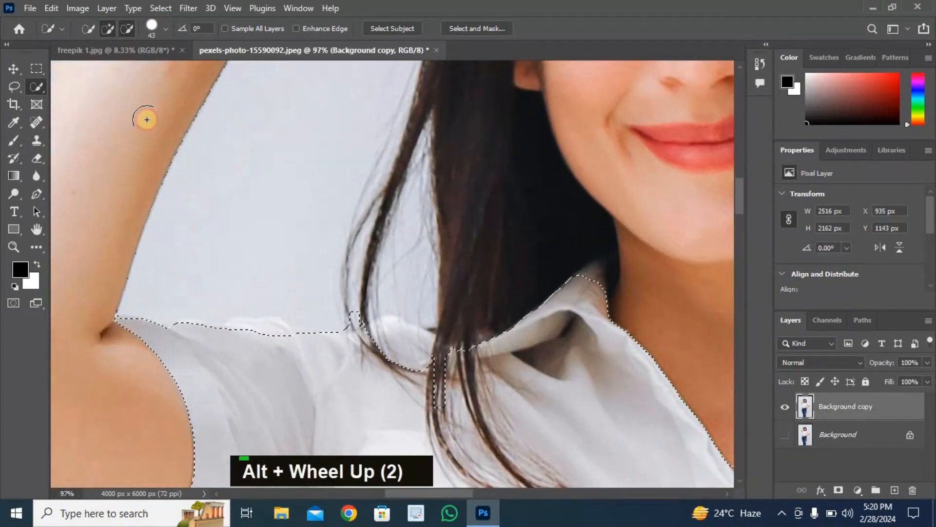
click(268, 337)
click(409, 355)
click(387, 347)
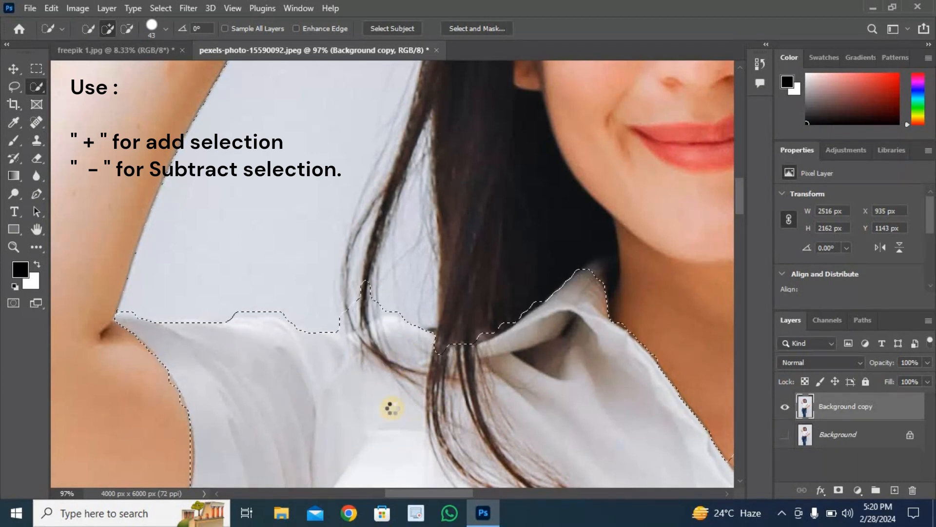
alt+click(365, 302)
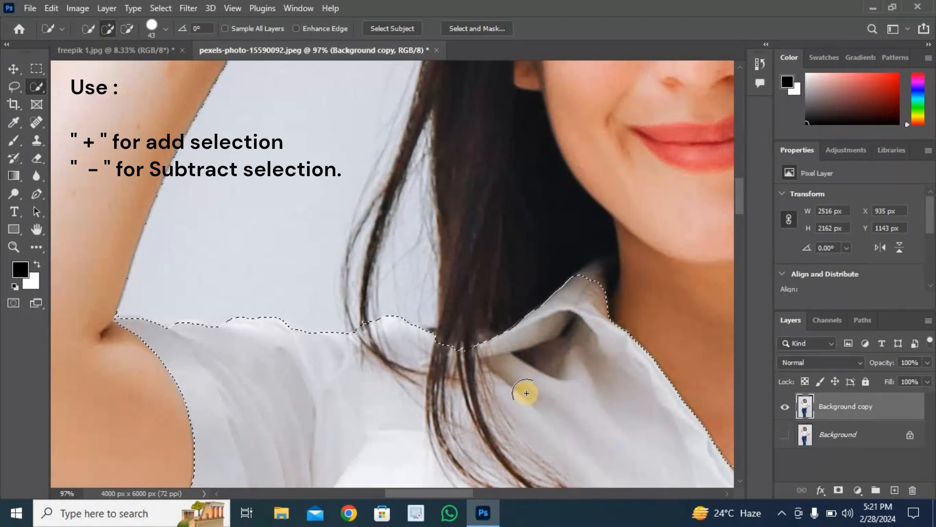
Reduce the brush size to 12 px and add the collar tip beneath the hair on the raised-arm side
scroll(598, 286, up, 5)
scroll(598, 286, up, 1)
click(165, 29)
drag(101, 63, 91, 63)
drag(585, 265, 597, 251)
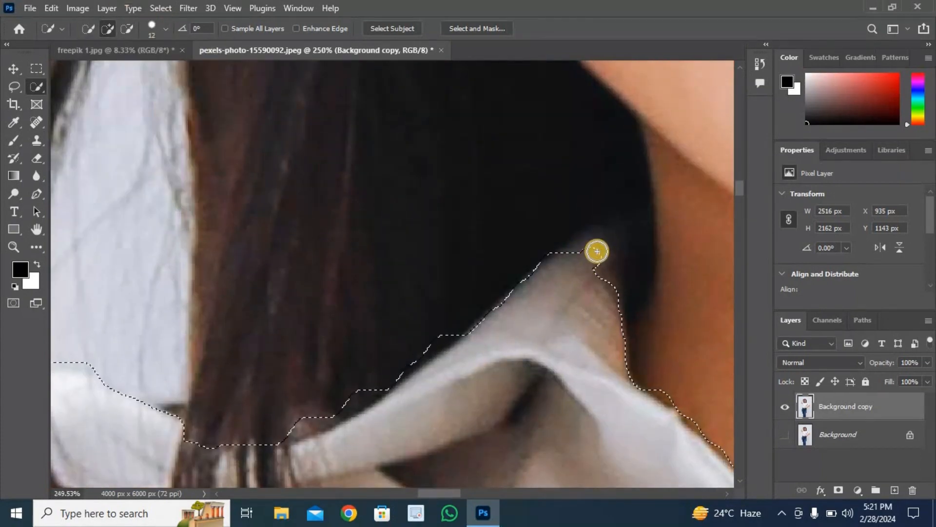
Add the small fabric patch beneath the hair at the opposite side of the collar to the selection
scroll(591, 286, down, 5)
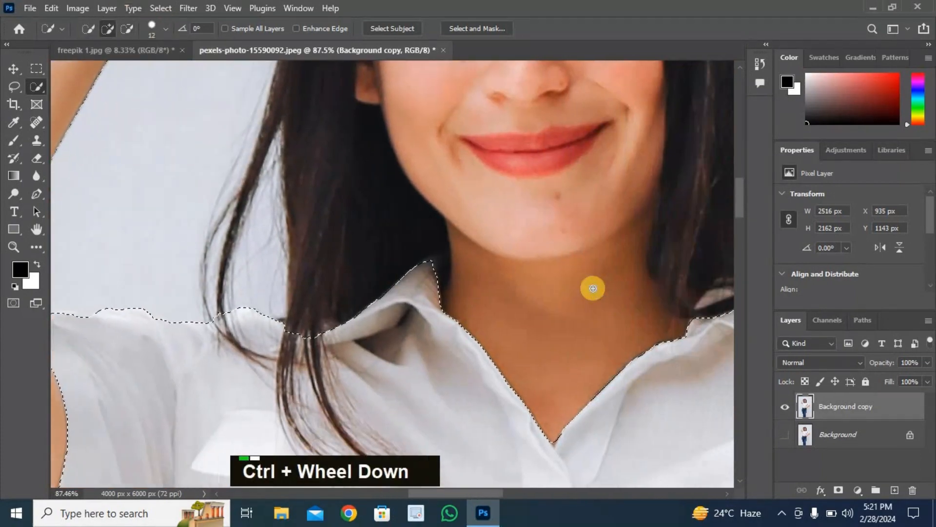
scroll(593, 288, down, 5)
scroll(538, 322, up, 7)
drag(498, 211, 545, 195)
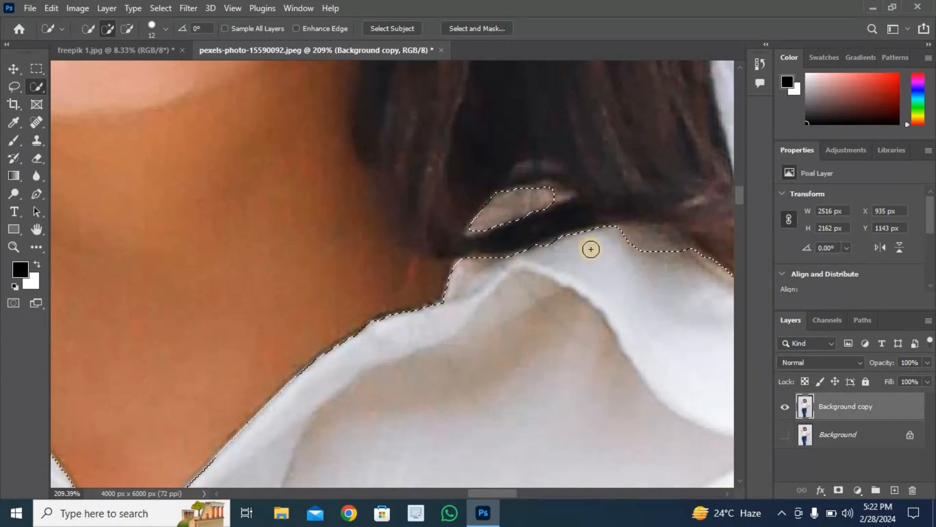
scroll(591, 249, down, 5)
scroll(627, 271, up, 4)
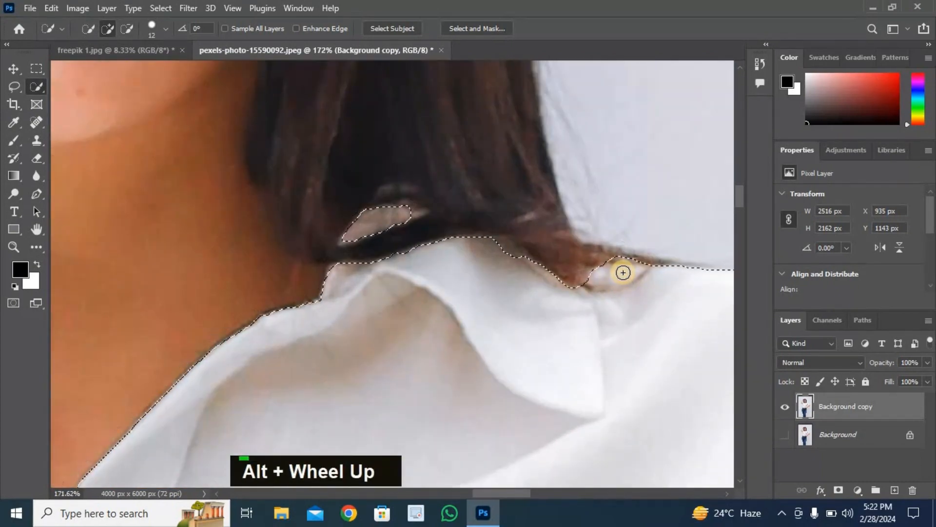
Subtract the lowered arm and the background gap beside the waist from the selection using a 47 px brush
scroll(624, 272, down, 2)
scroll(633, 278, down, 4)
scroll(537, 368, up, 1)
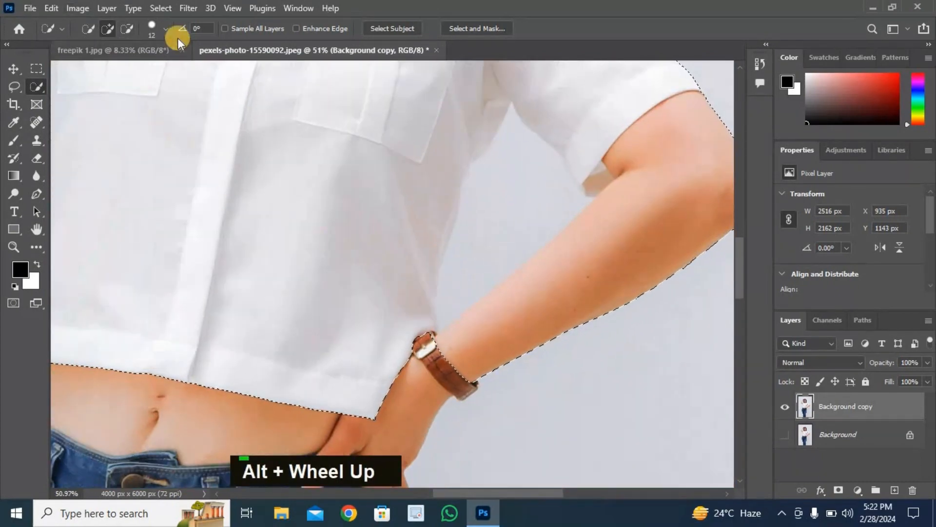
click(166, 29)
drag(101, 69, 119, 69)
click(462, 356)
click(130, 29)
mouse_move(508, 357)
mouse_down()
mouse_move(451, 321)
mouse_move(501, 169)
mouse_up()
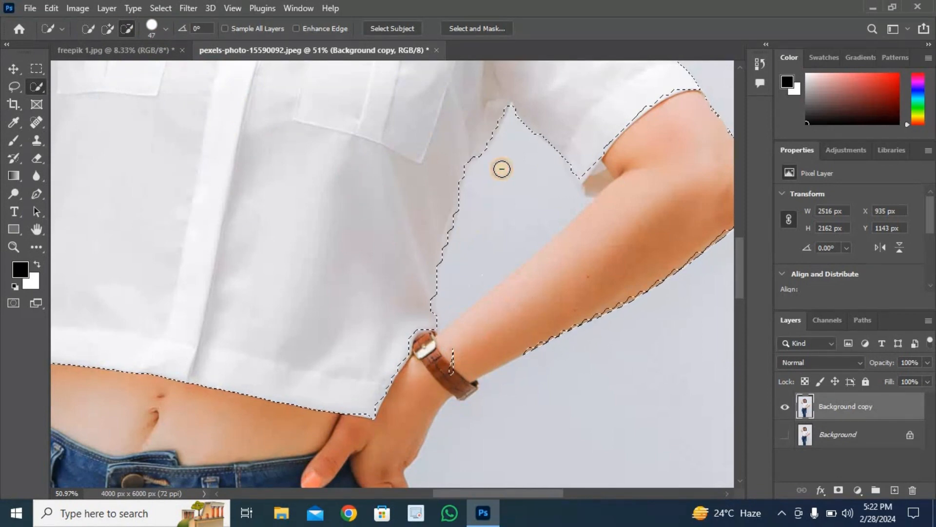
Add the inner hem of the lowered arm's sleeve to the shirt selection
scroll(643, 137, up, 4)
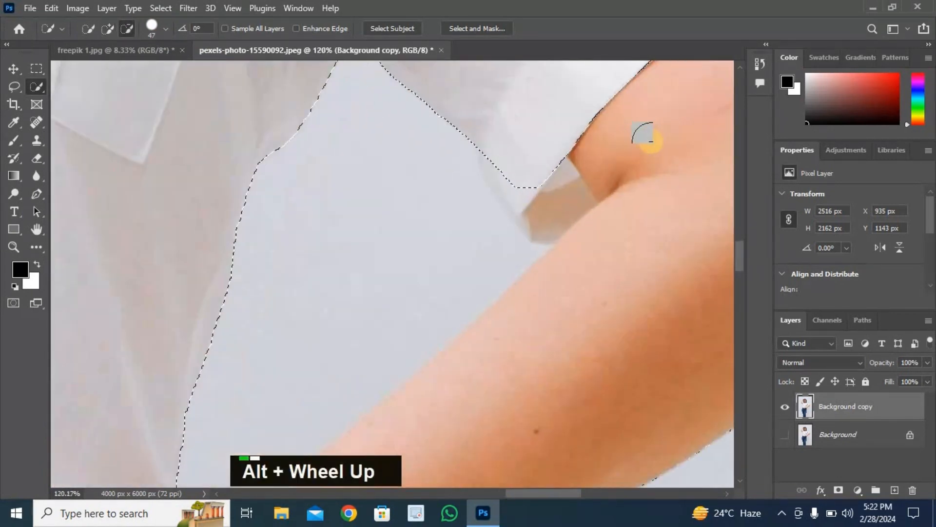
scroll(646, 136, up, 2)
drag(479, 219, 494, 256)
Copy the selected shirt to a new layer and load that layer's outline as a selection
scroll(486, 223, down, 8)
scroll(430, 235, up, 2)
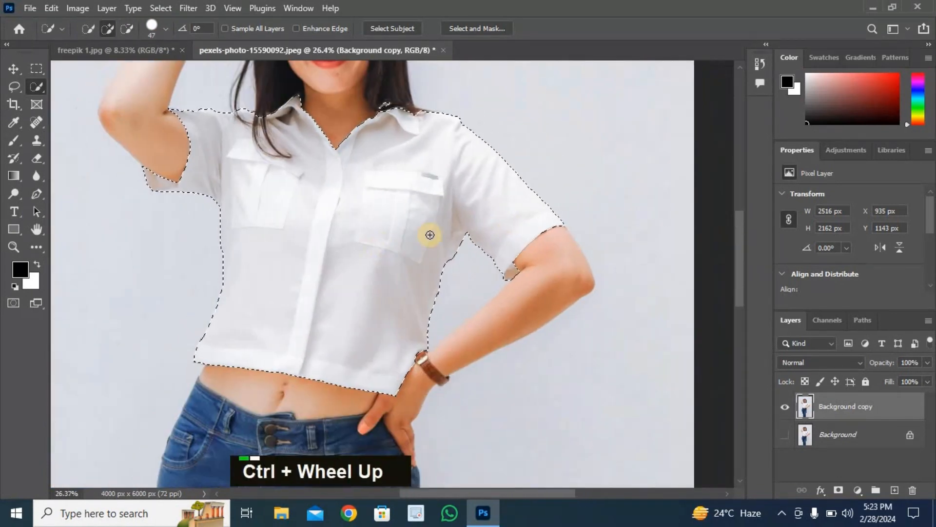
scroll(430, 235, up, 2)
scroll(464, 234, left, 1)
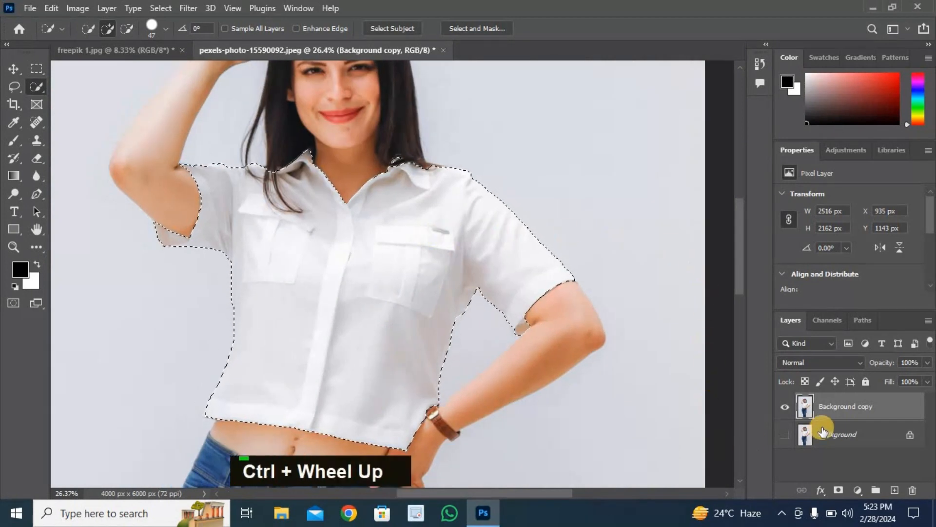
key(ctrl+j)
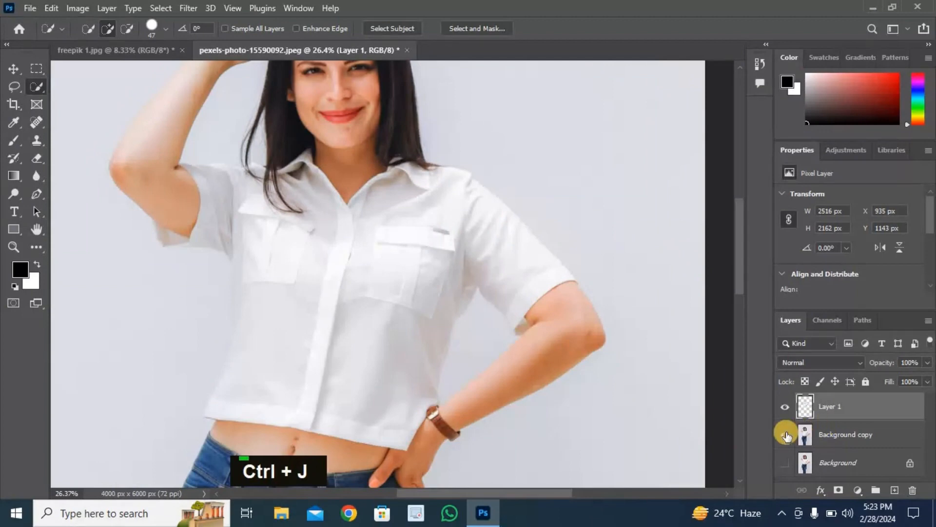
ctrl+click(806, 408)
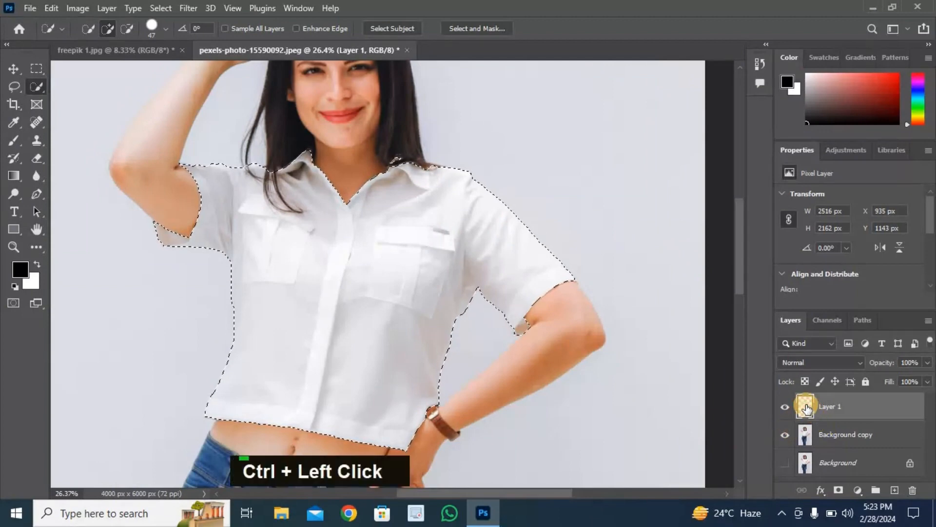
Copy the entire floral pattern from freepik 1.jpg and paste it into the portrait document as a new layer
click(138, 49)
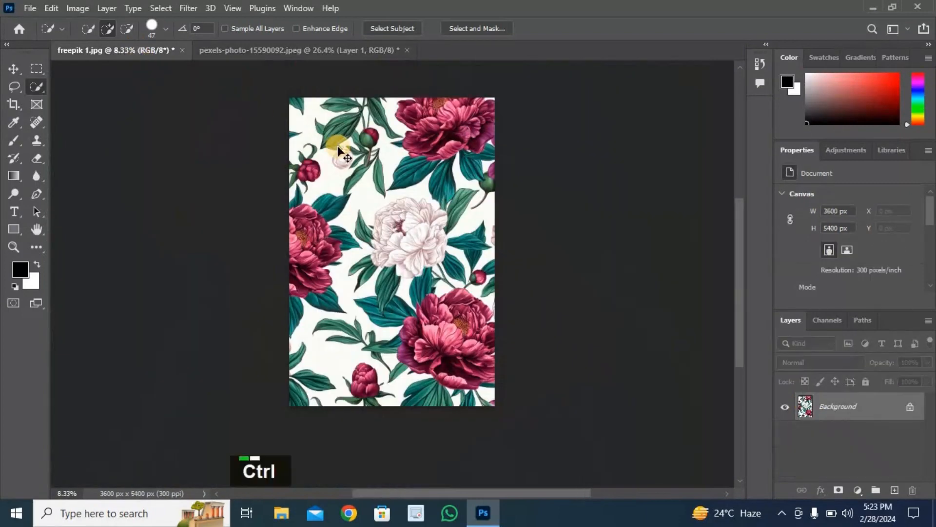
key(ctrl+a)
key(ctrl+c)
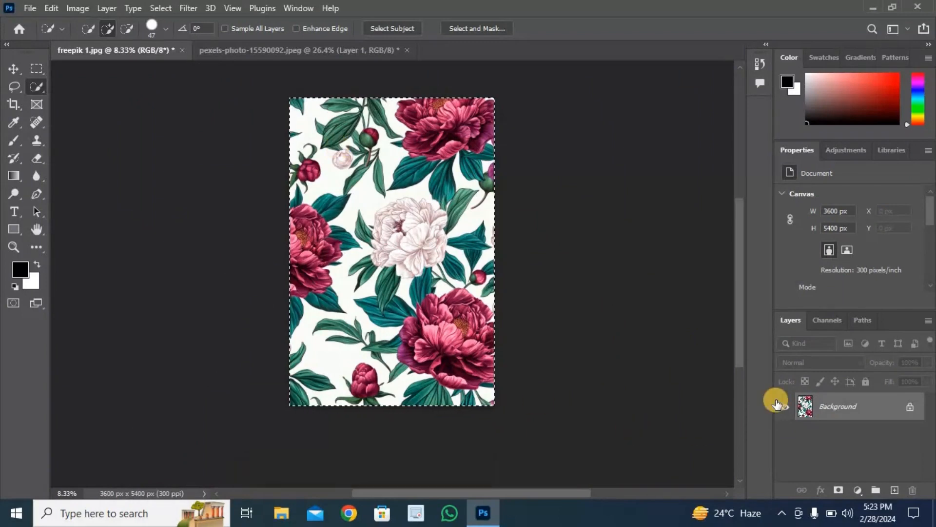
click(277, 47)
key(ctrl+v)
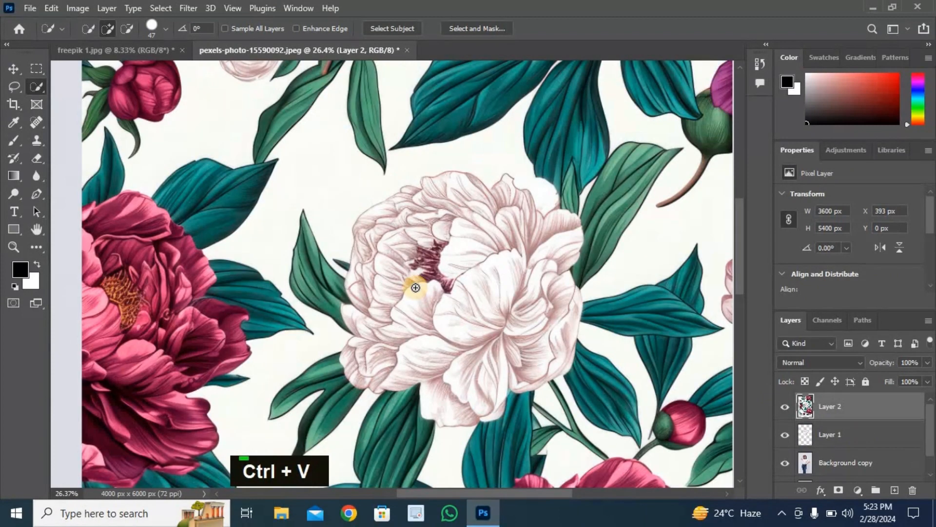
Scale the floral pattern layer proportionally about its centre to about 71%
alt+scroll(415, 288, down, 4)
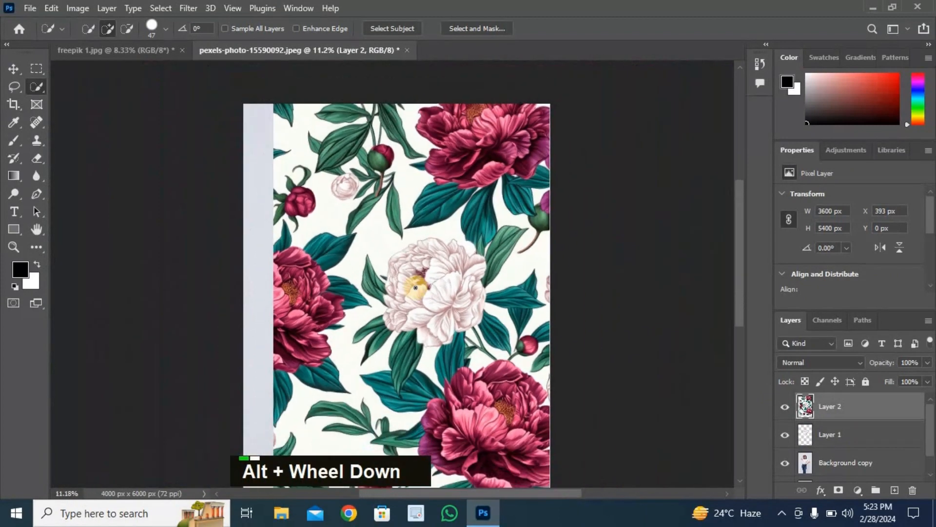
alt+scroll(416, 288, down, 1)
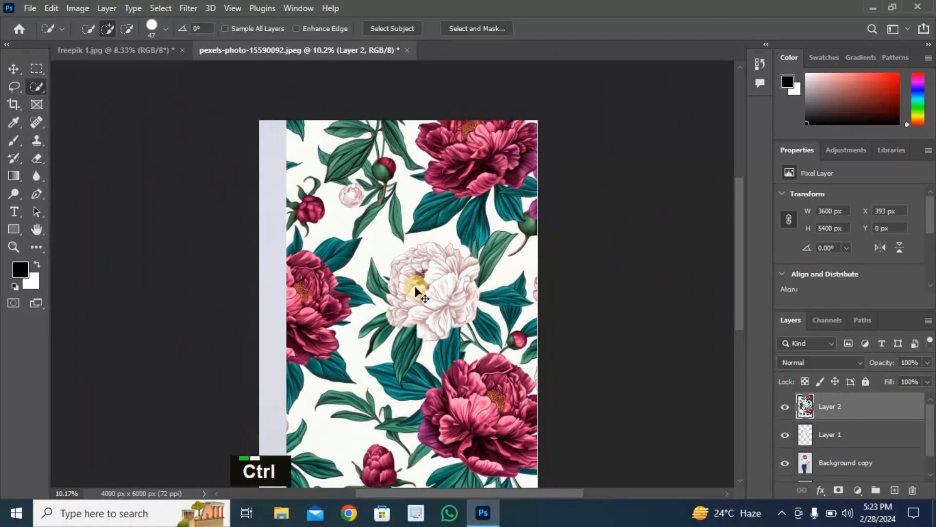
key(ctrl+t)
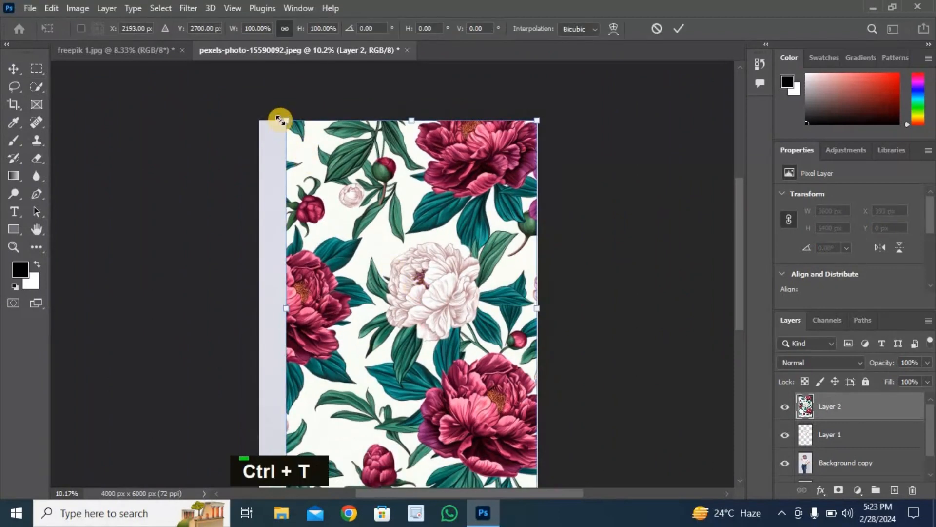
alt+drag(285, 119, 322, 174)
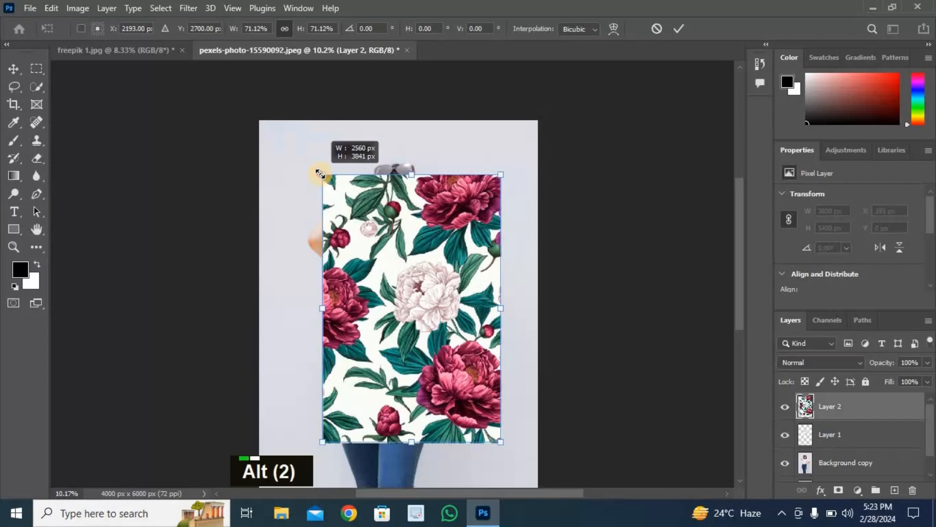
Centre the floral pattern over the woman's shirt with its layer dimmed to 26% opacity, and apply the transform at 100% opacity
click(925, 364)
drag(893, 379, 879, 379)
drag(478, 309, 470, 303)
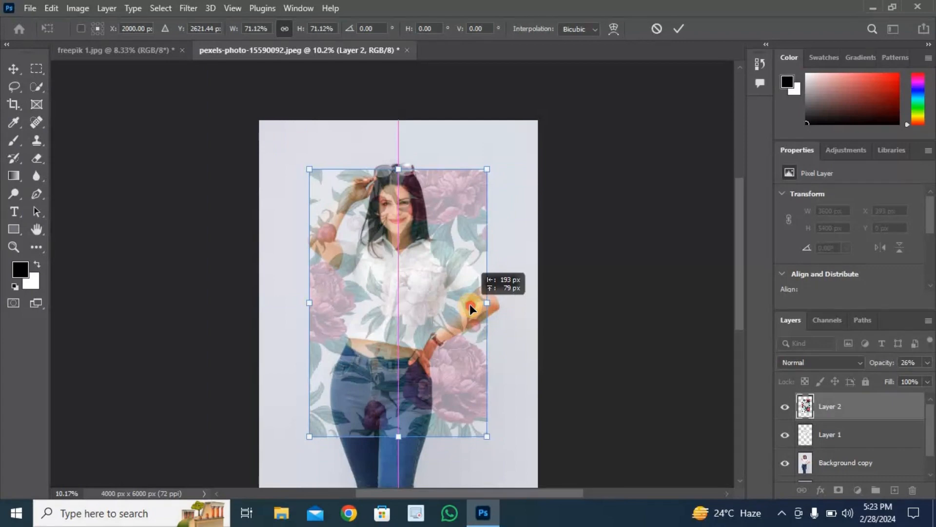
drag(470, 303, 469, 303)
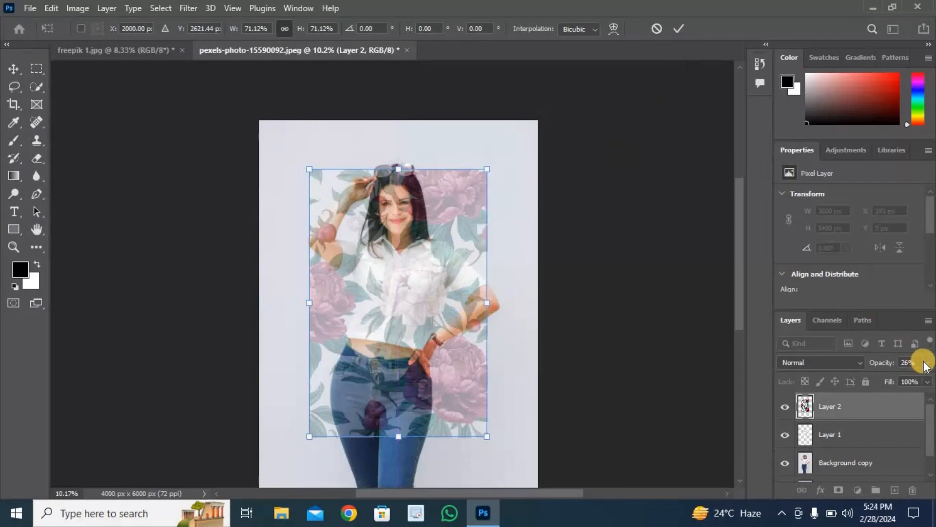
drag(909, 375, 930, 377)
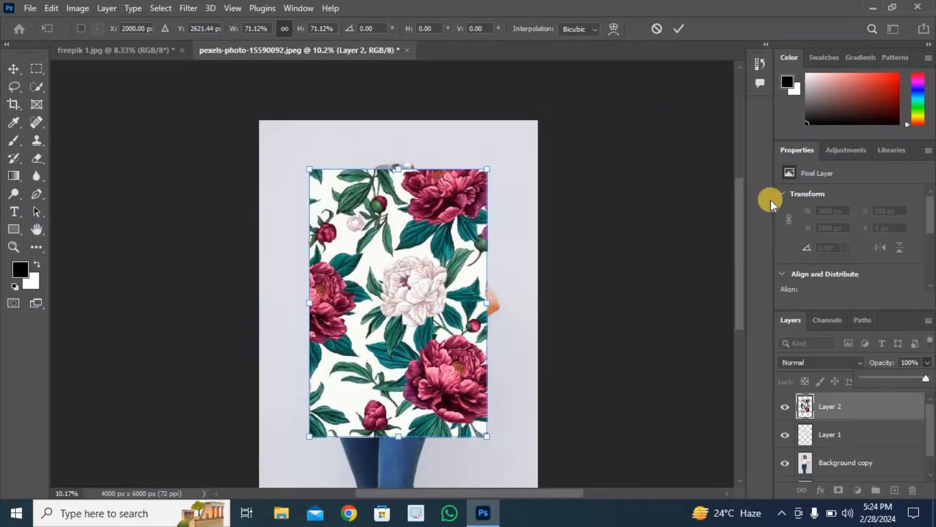
click(674, 29)
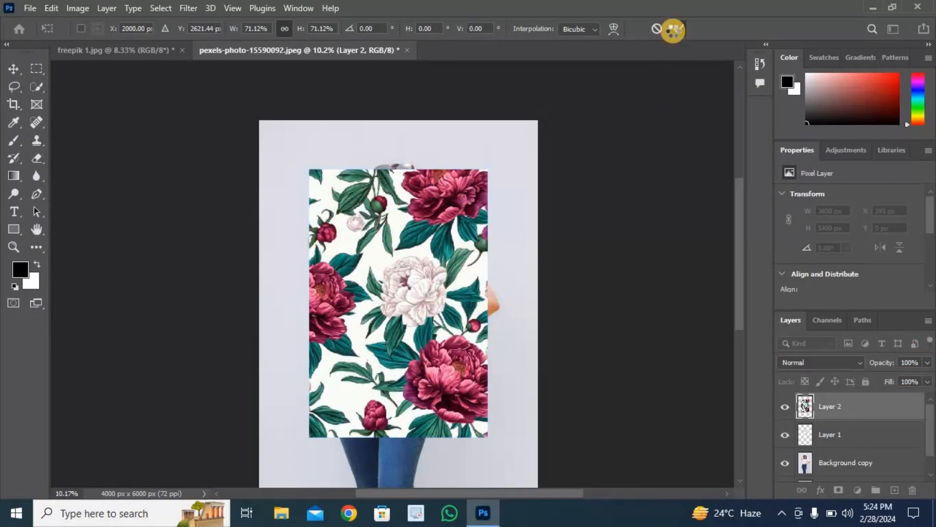
Clip the floral pattern layer to the cut-out shirt layer beneath it and clear the shirt selection
key(alt)
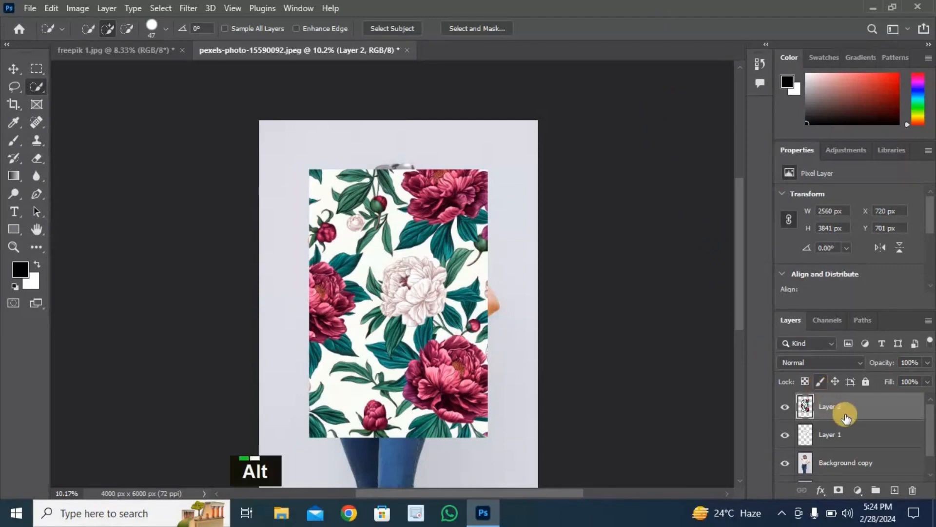
ctrl+click(804, 434)
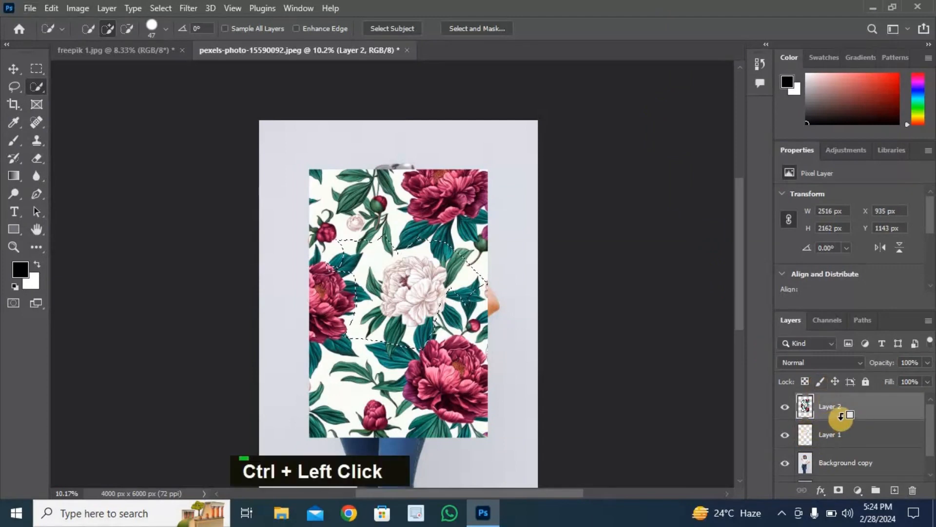
alt+click(861, 419)
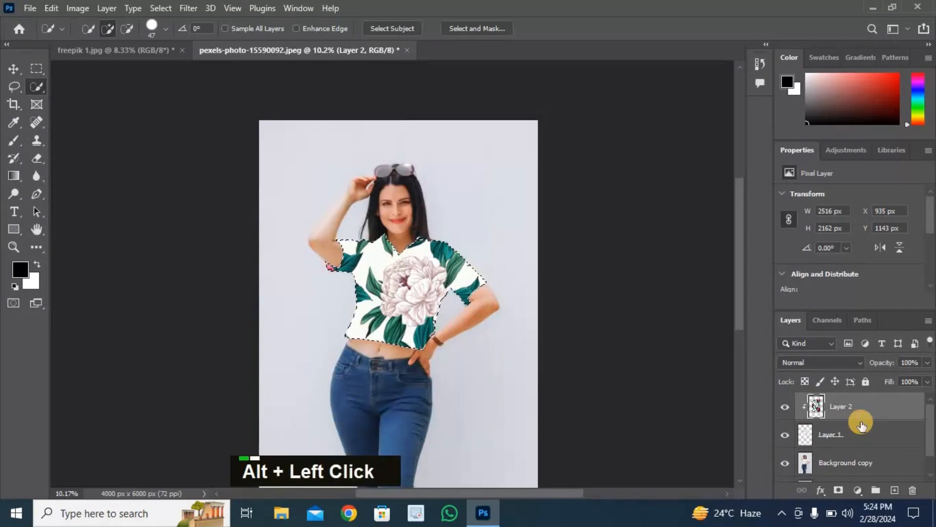
key(ctrl+d)
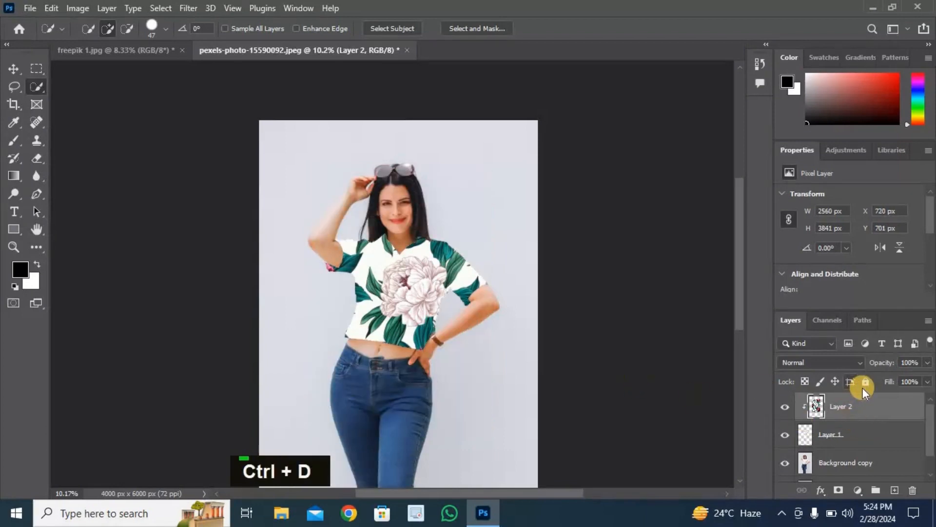
Set the floral pattern layer's blending mode to Multiply
click(859, 365)
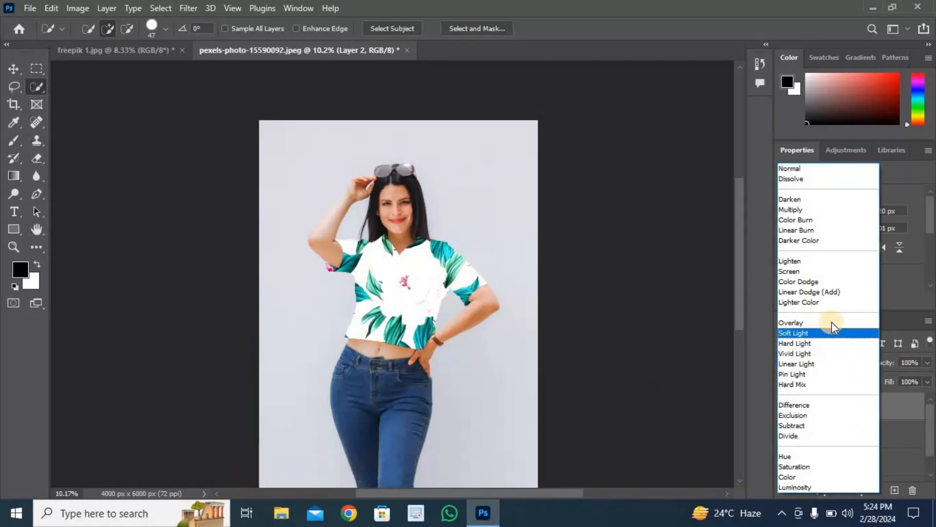
click(809, 209)
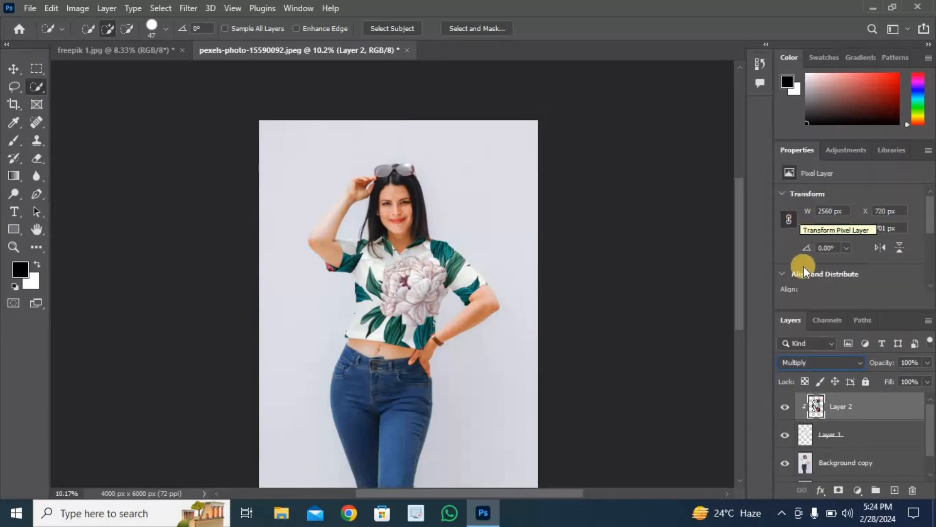
In the pattern layer's blending options, split the Underlying Layer Blend If sliders to 0/34 for blacks and 229/255 for whites
alt+scroll(419, 281, up, 1)
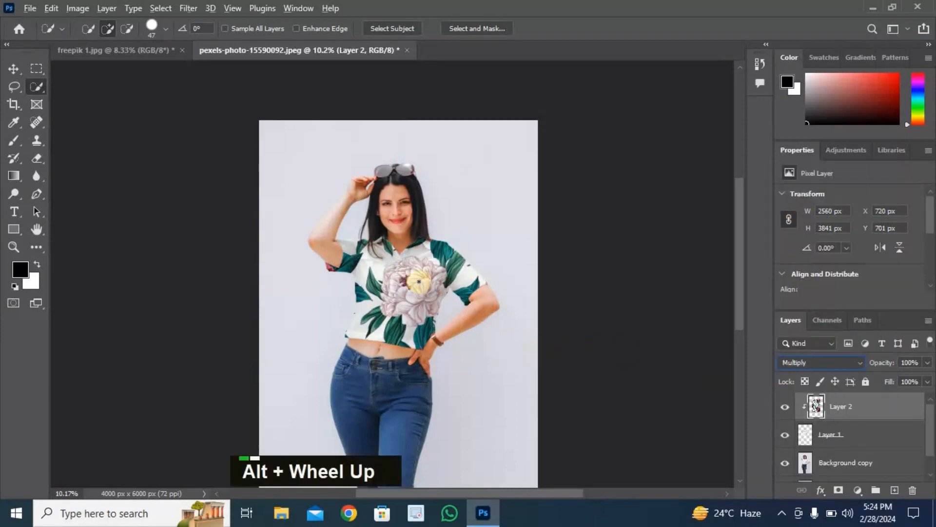
click(13, 69)
alt+scroll(387, 271, up, 5)
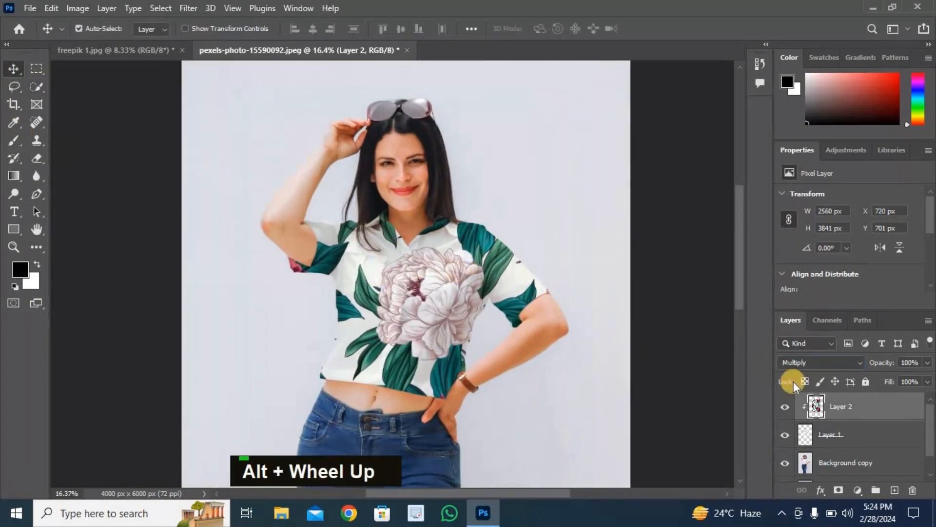
ctrl+scroll(665, 369, down, 1)
ctrl+scroll(551, 264, down, 2)
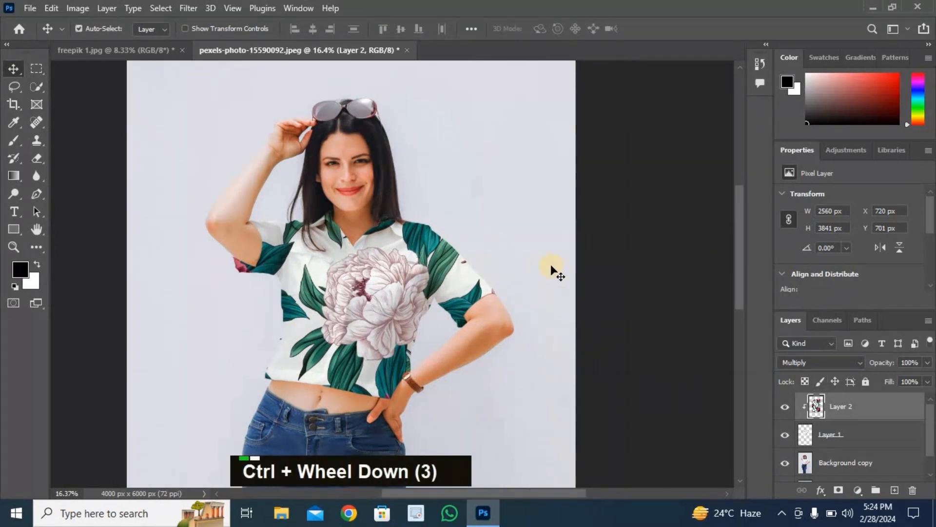
ctrl+scroll(551, 264, down, 1)
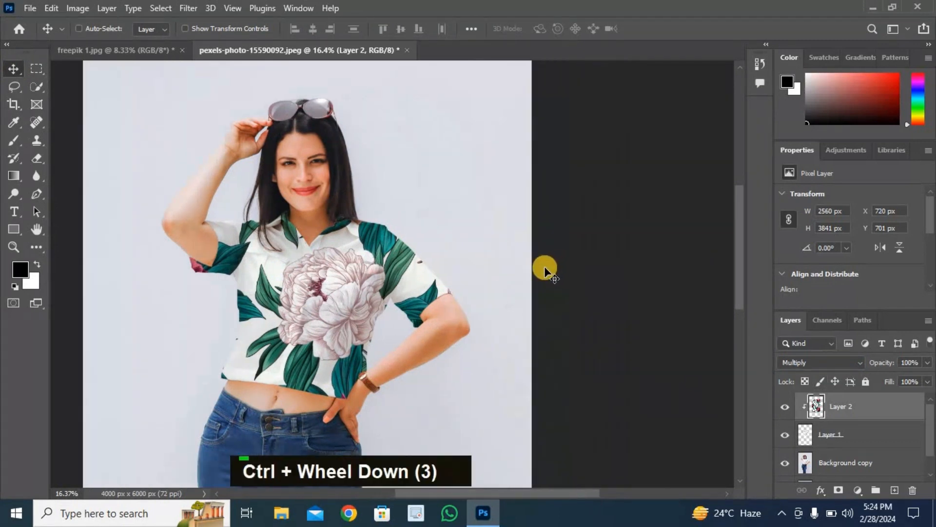
ctrl+scroll(544, 266, down, 1)
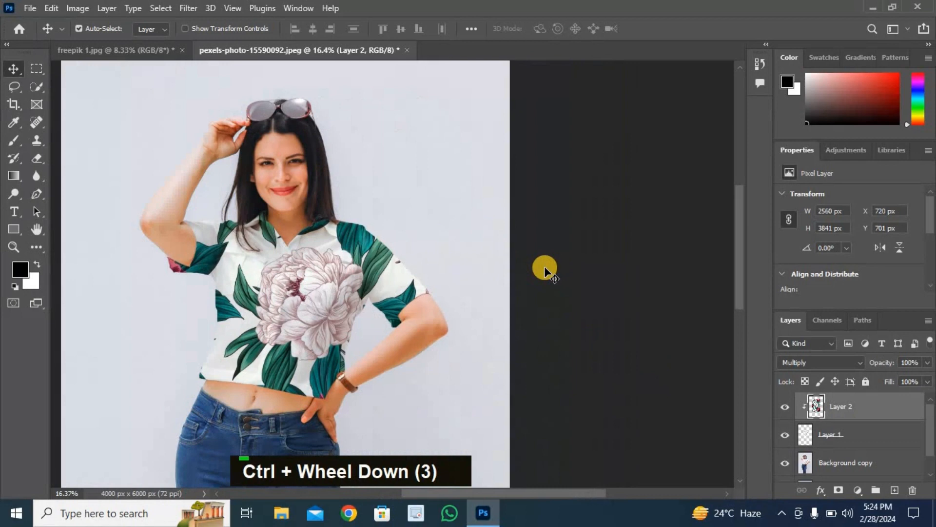
double_click(902, 407)
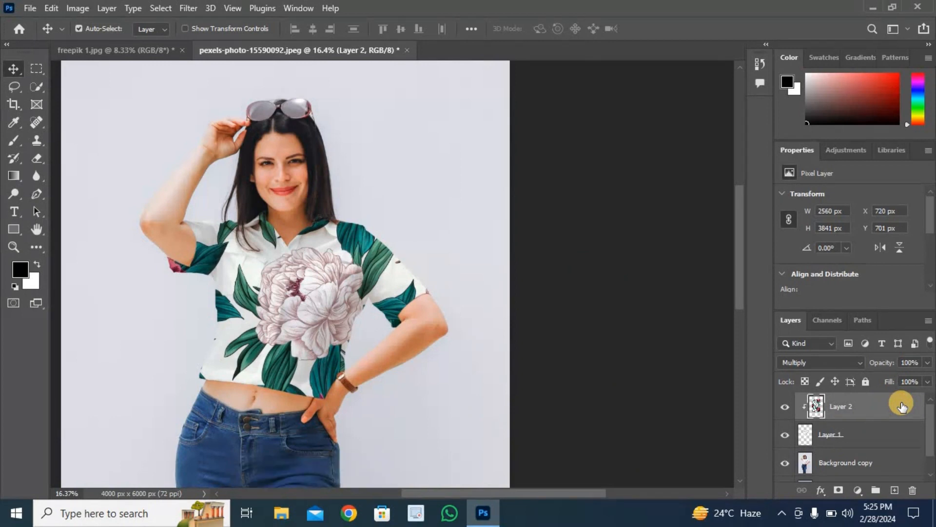
double_click(901, 406)
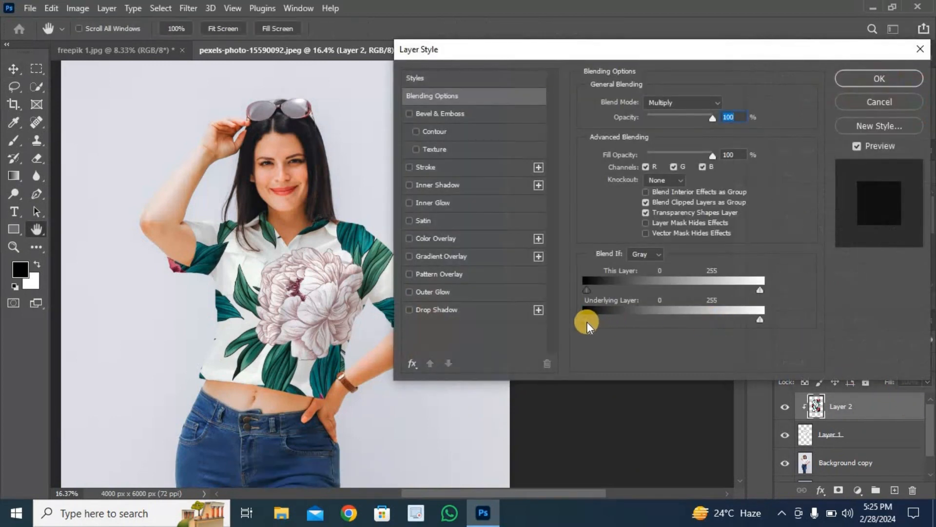
drag(587, 321, 610, 318)
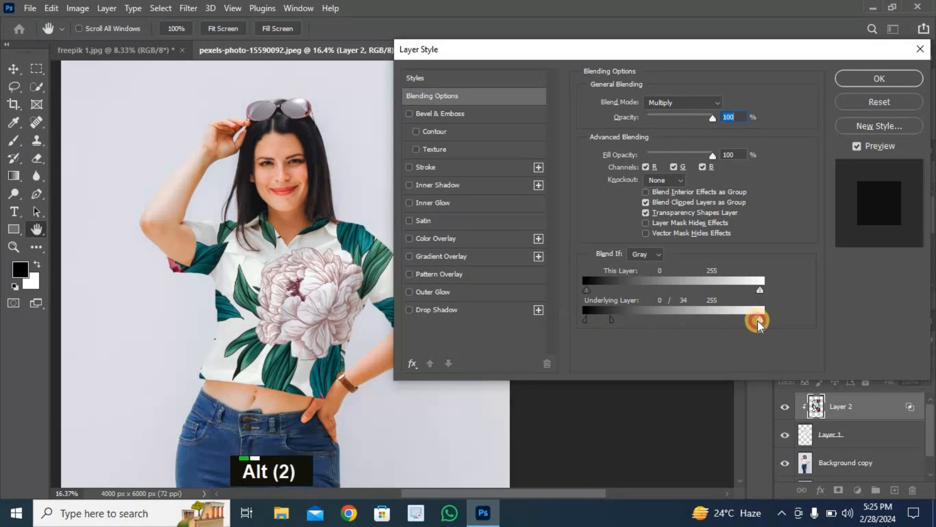
drag(758, 321, 741, 337)
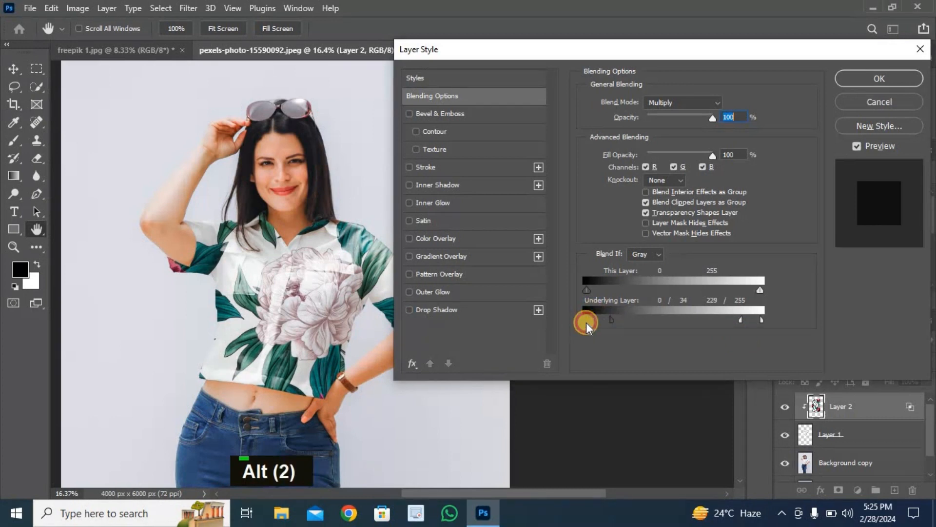
Split This Layer's black Blend If slider to 0/49, readjust the Underlying Layer's black slider and apply the layer style
drag(588, 291, 620, 288)
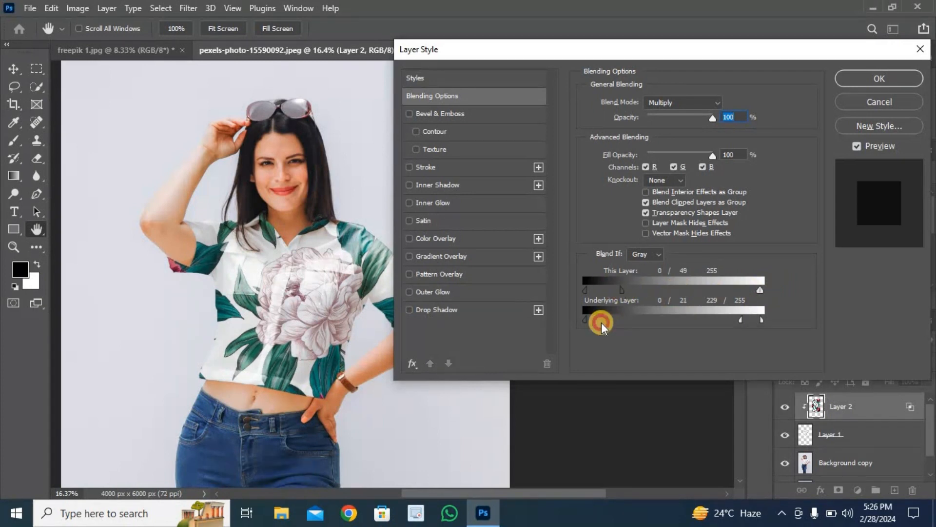
drag(602, 323, 654, 310)
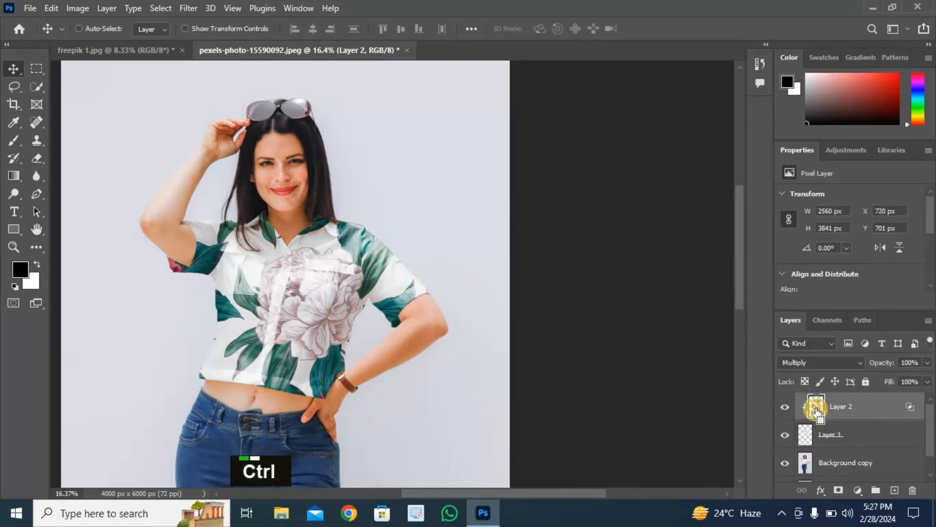
Load the shirt outline as a selection and add a Brightness/Contrast adjustment layer for it, tuning its sliders
ctrl+click(828, 408)
click(858, 489)
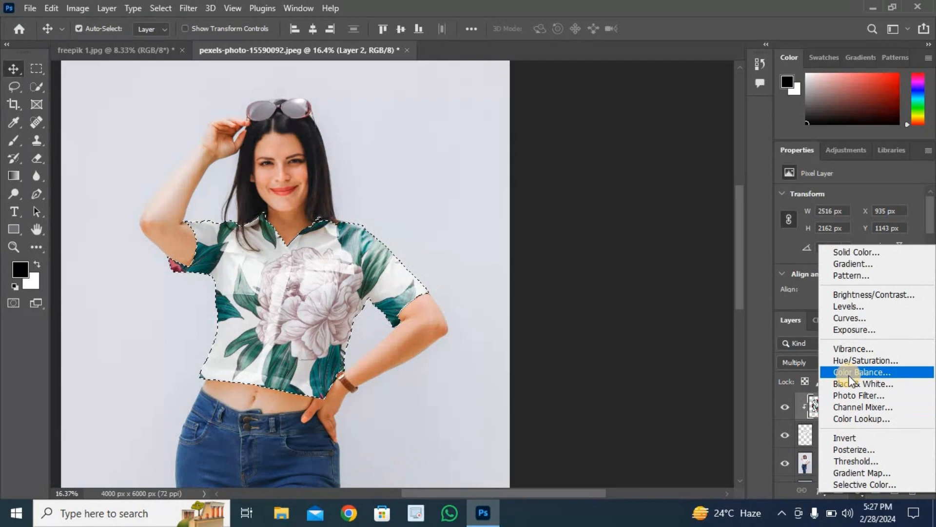
click(856, 296)
drag(851, 257, 862, 258)
drag(867, 226, 817, 250)
drag(877, 259, 897, 262)
drag(816, 232, 822, 234)
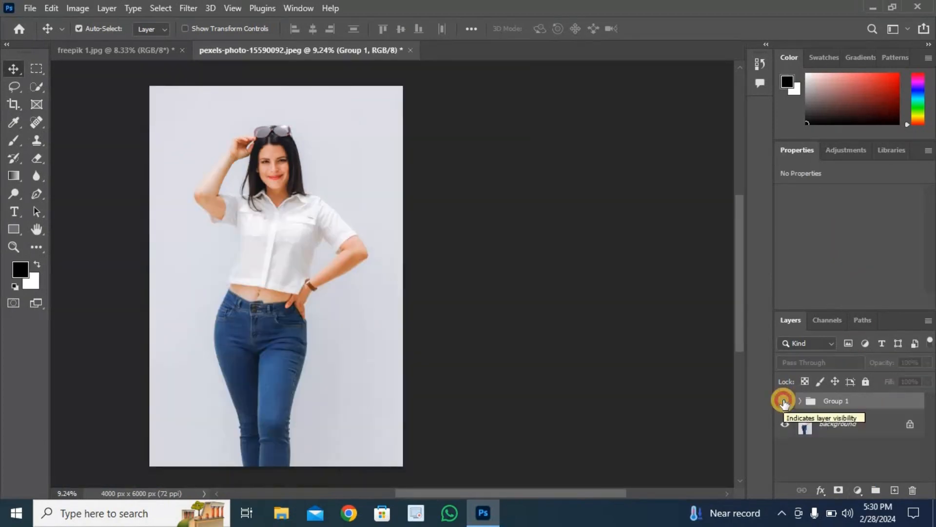
Show Group 1 again to compare the patterned shirt with the original white one
click(784, 401)
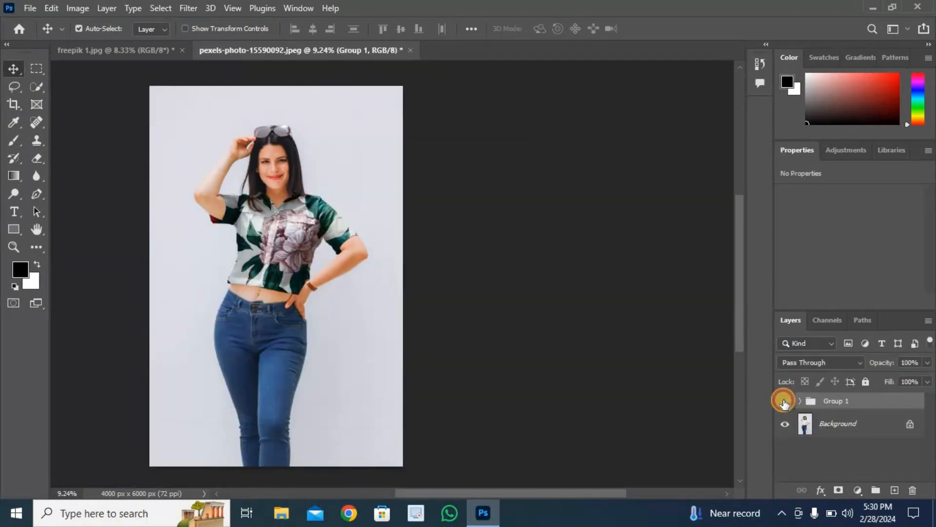